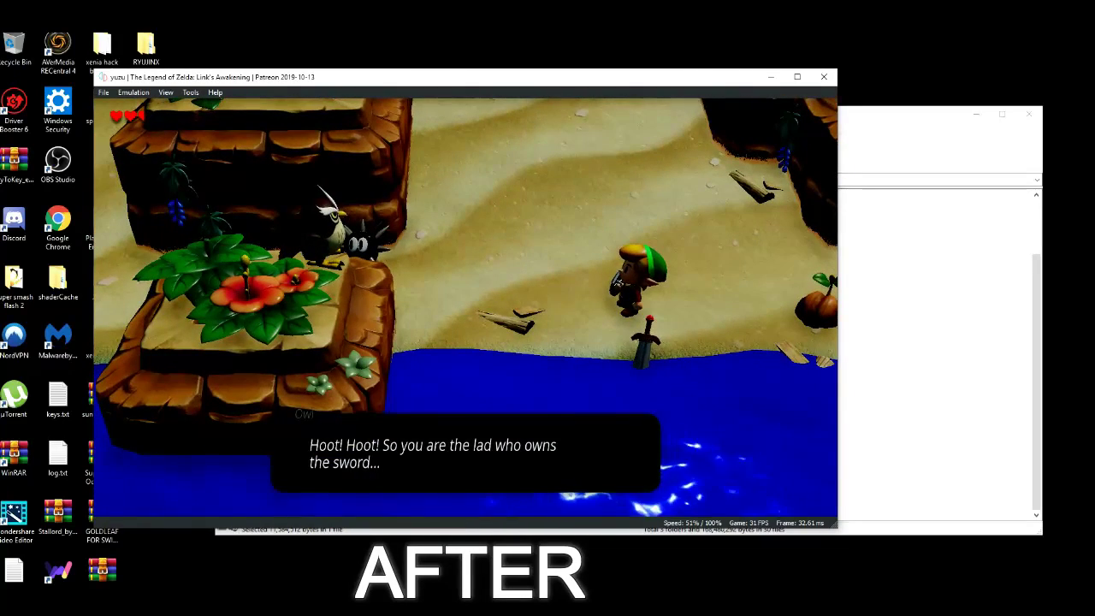
pyautogui.press('a')
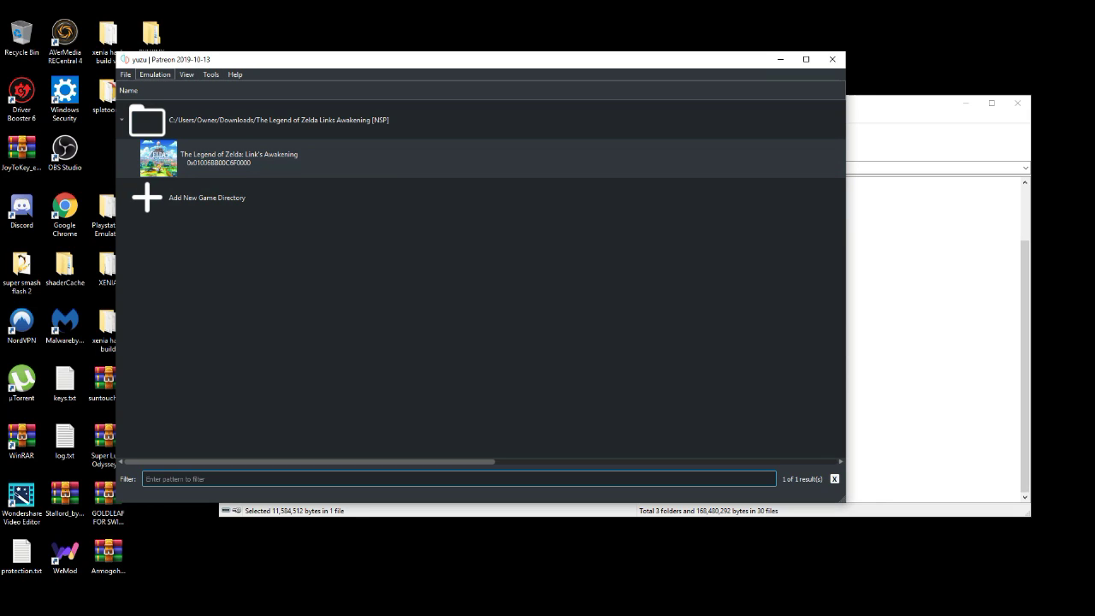
# Open the emulator's graphics configuration and set the internal resolution to 4x Native (5120x2880)
pyautogui.click(154, 75)
pyautogui.click(172, 152)
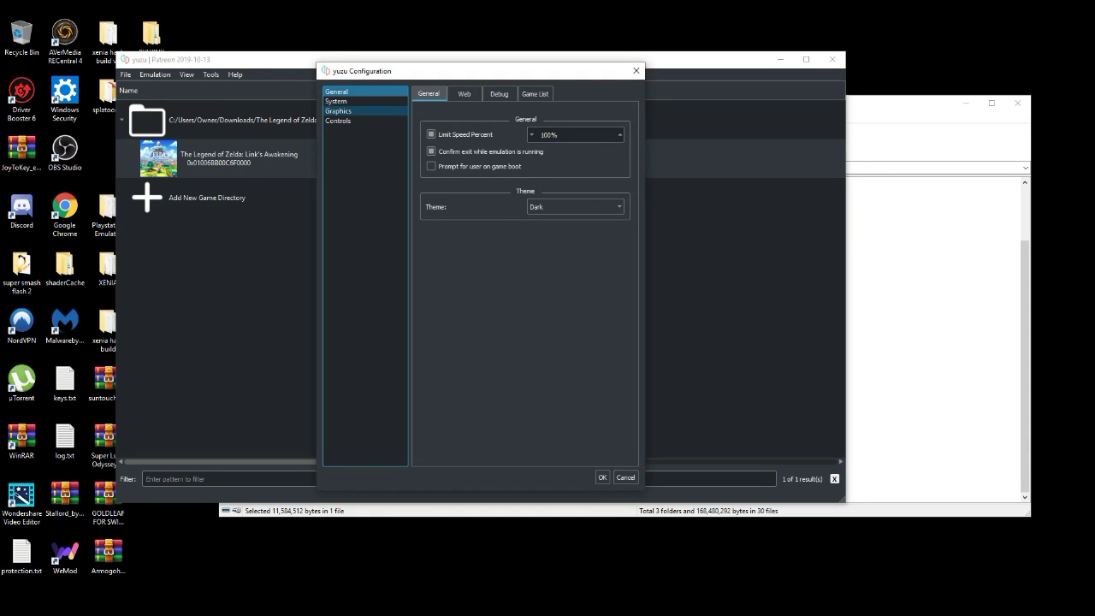
pyautogui.click(338, 111)
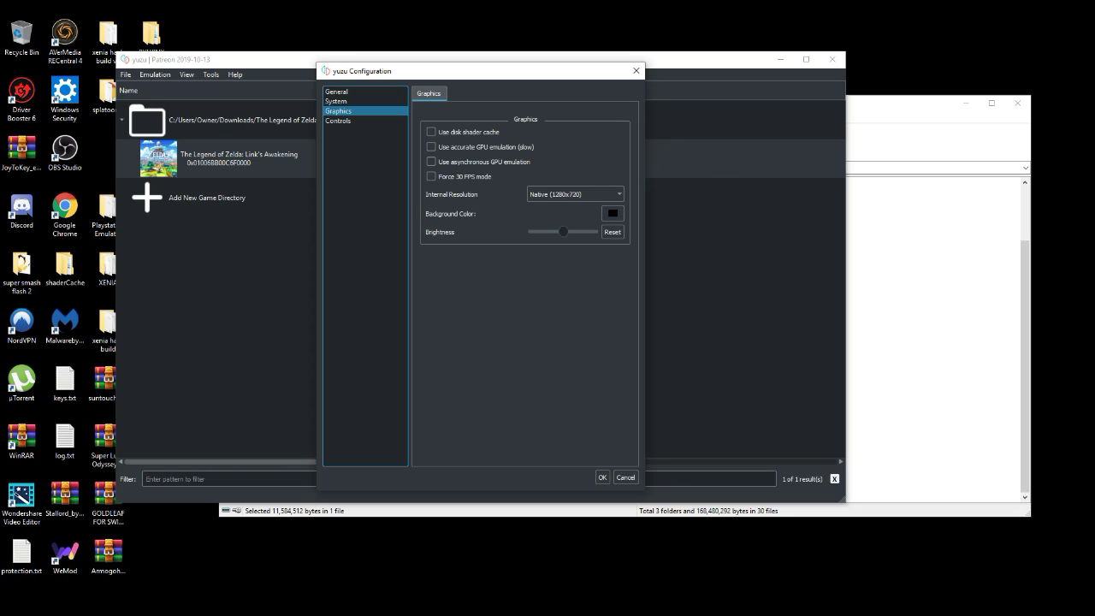
pyautogui.click(575, 194)
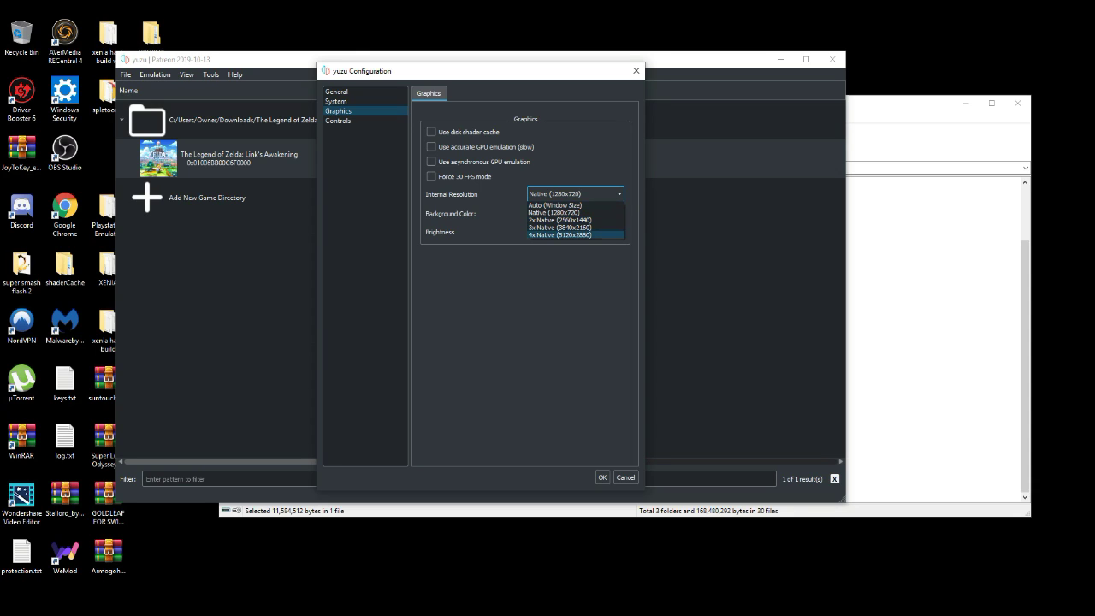
pyautogui.click(479, 146)
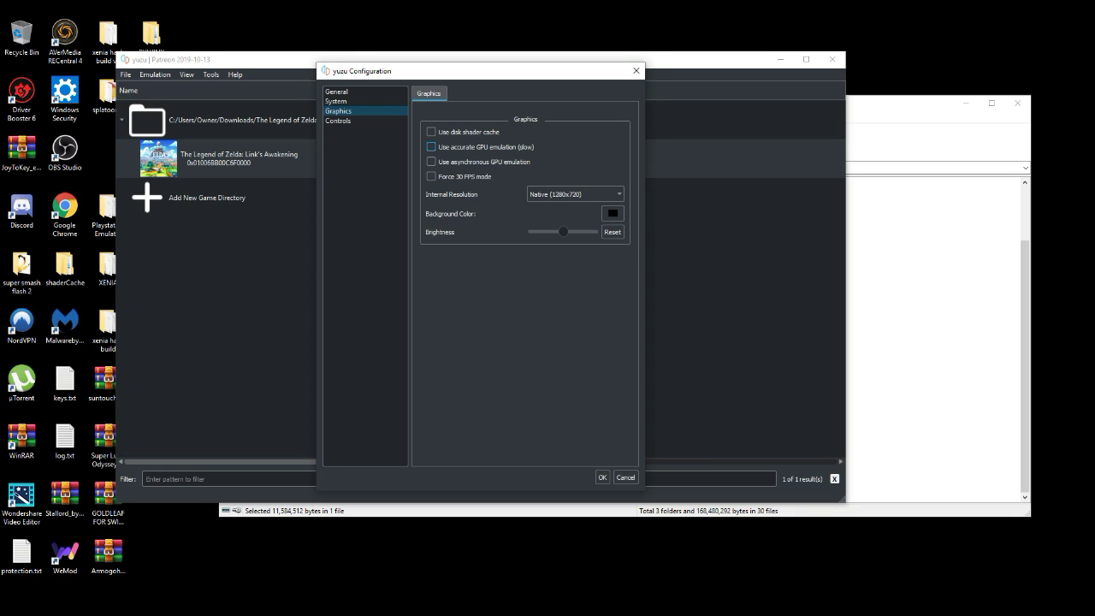
pyautogui.click(575, 194)
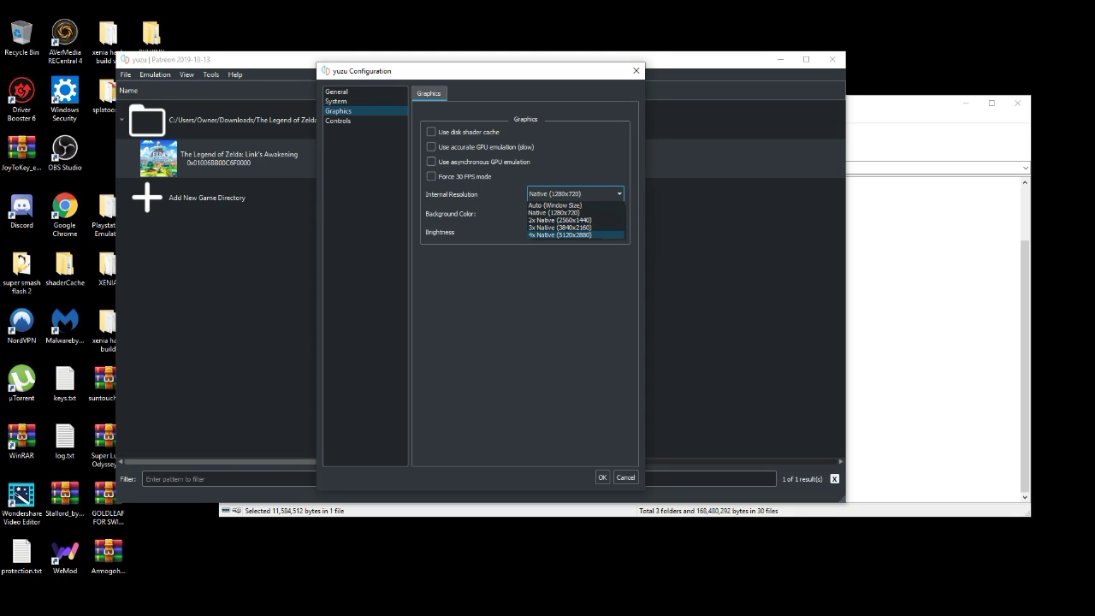
pyautogui.click(575, 234)
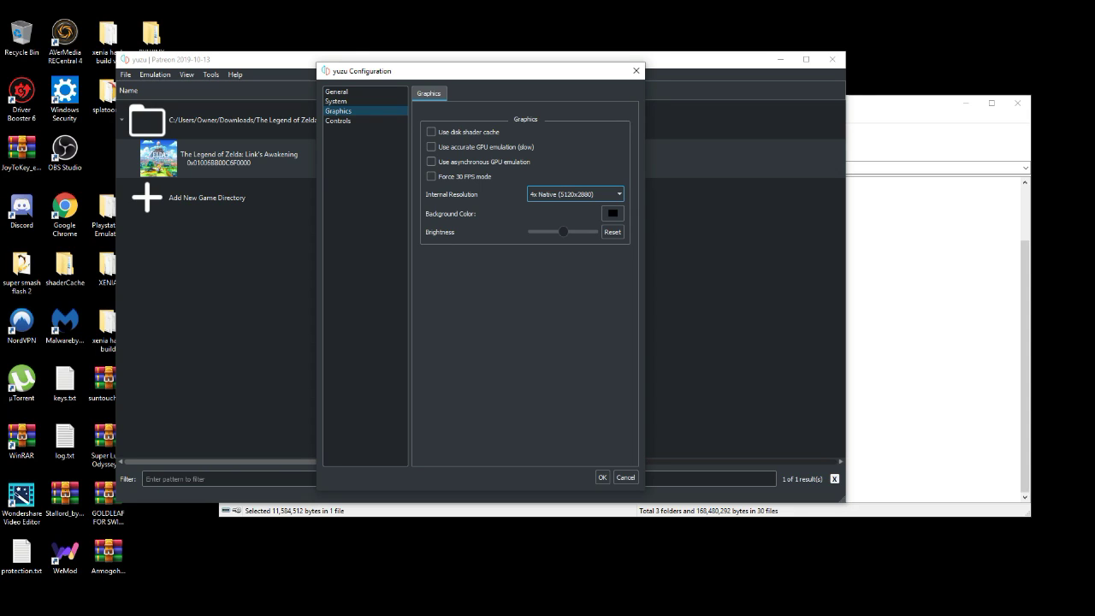
# Set the internal resolution to Native (1280x720) and accept the configuration
pyautogui.click(575, 194)
pyautogui.click(575, 213)
pyautogui.press('Return')
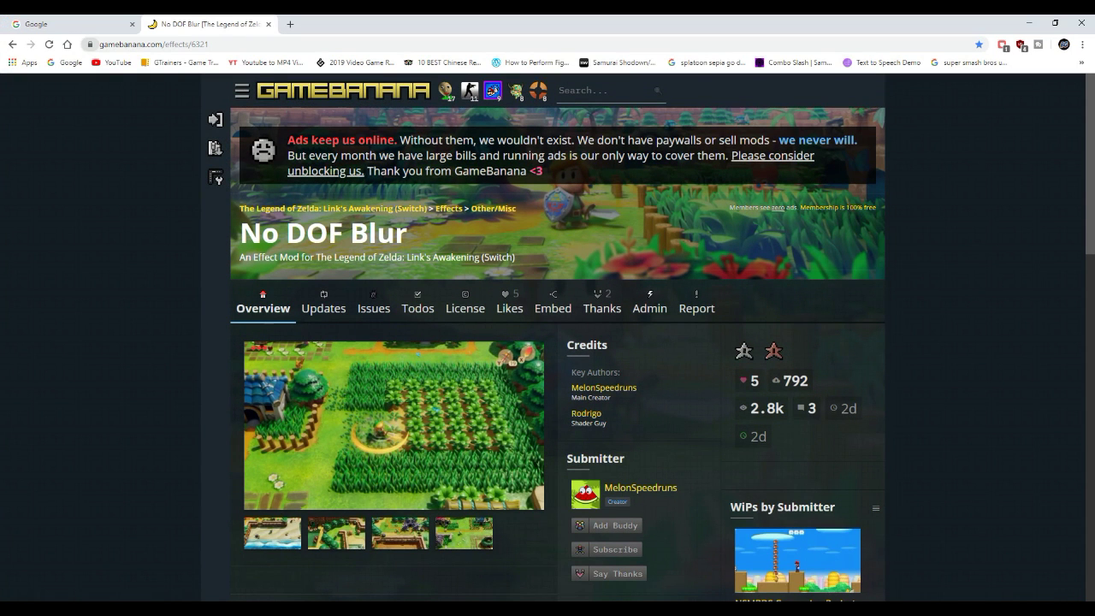
# Review the No DOF Blur mod page on GameBanana in the browser, including its description, installation instructions and files
pyautogui.scroll(-4, 557, 354)
pyautogui.scroll(3, 557, 353)
pyautogui.scroll(-2, 556, 343)
pyautogui.scroll(2, 556, 342)
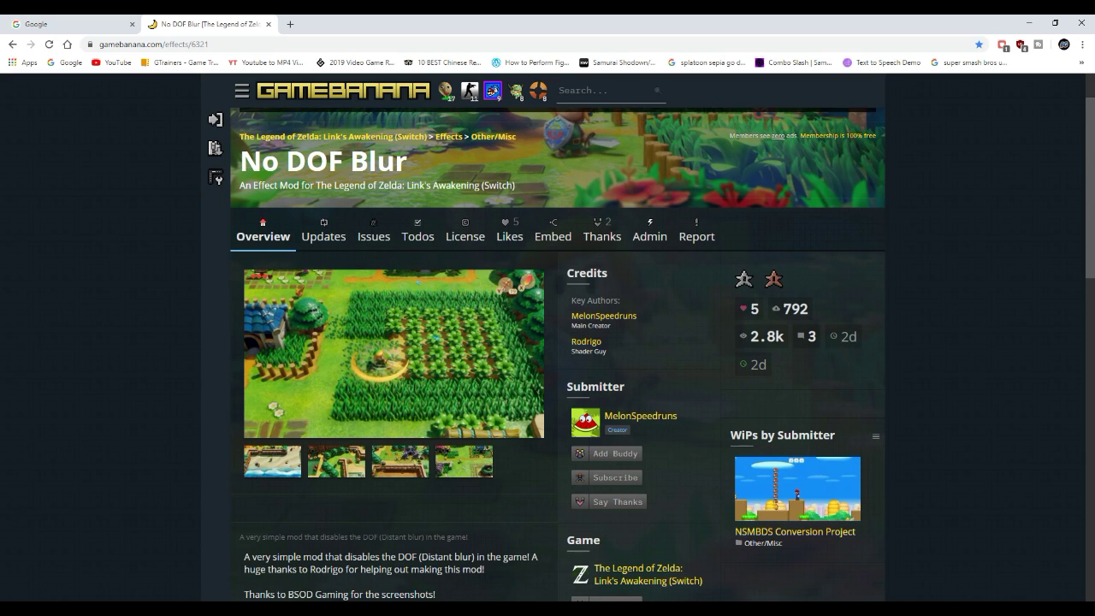
pyautogui.scroll(-2, 556, 342)
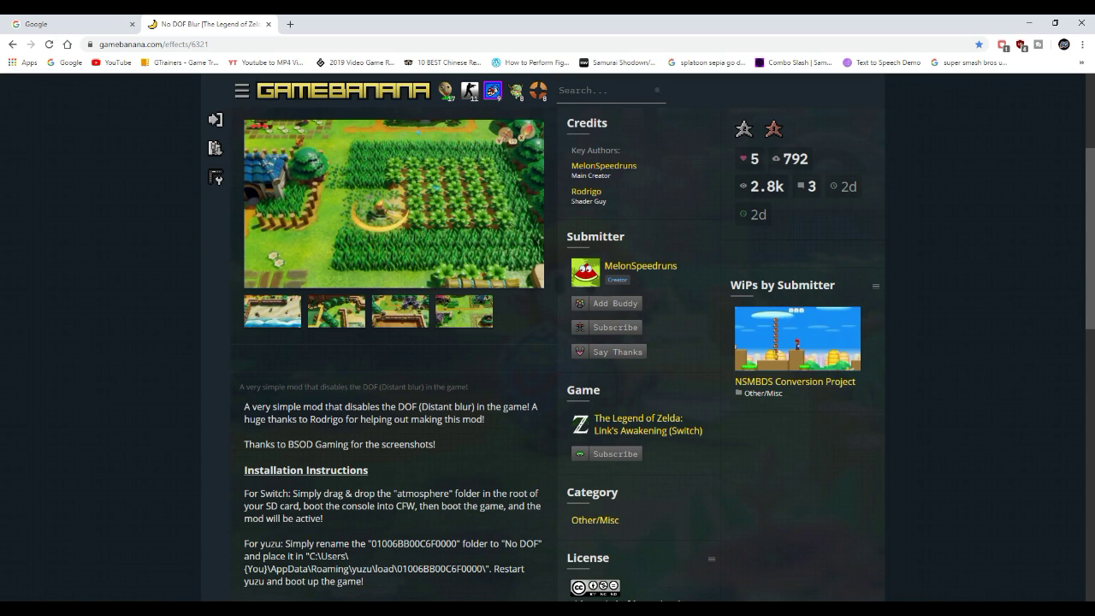
pyautogui.scroll(-2, 556, 342)
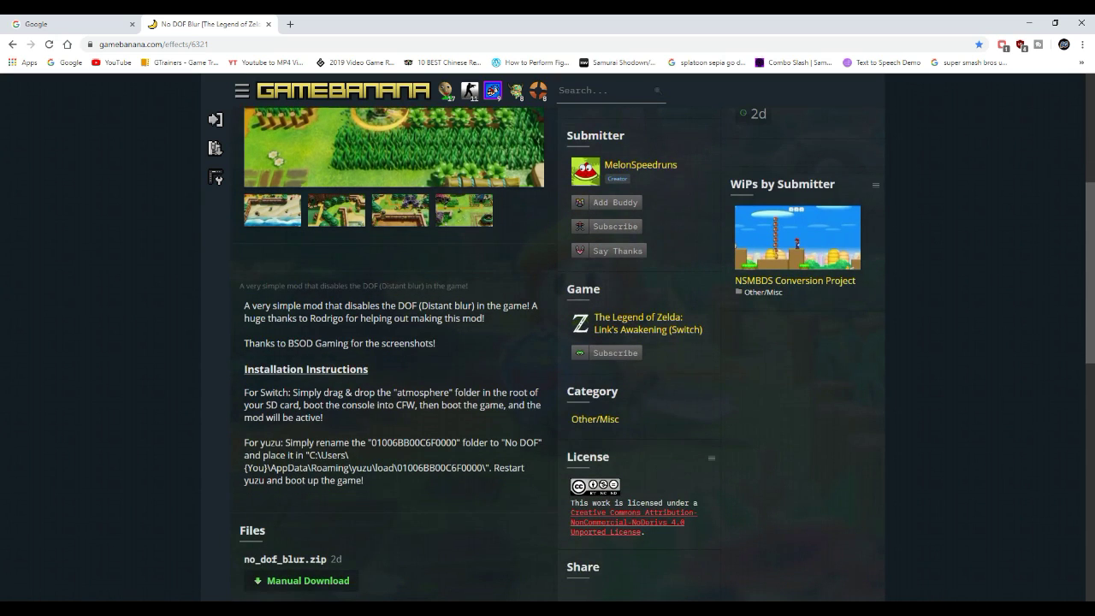
pyautogui.scroll(-1, 556, 342)
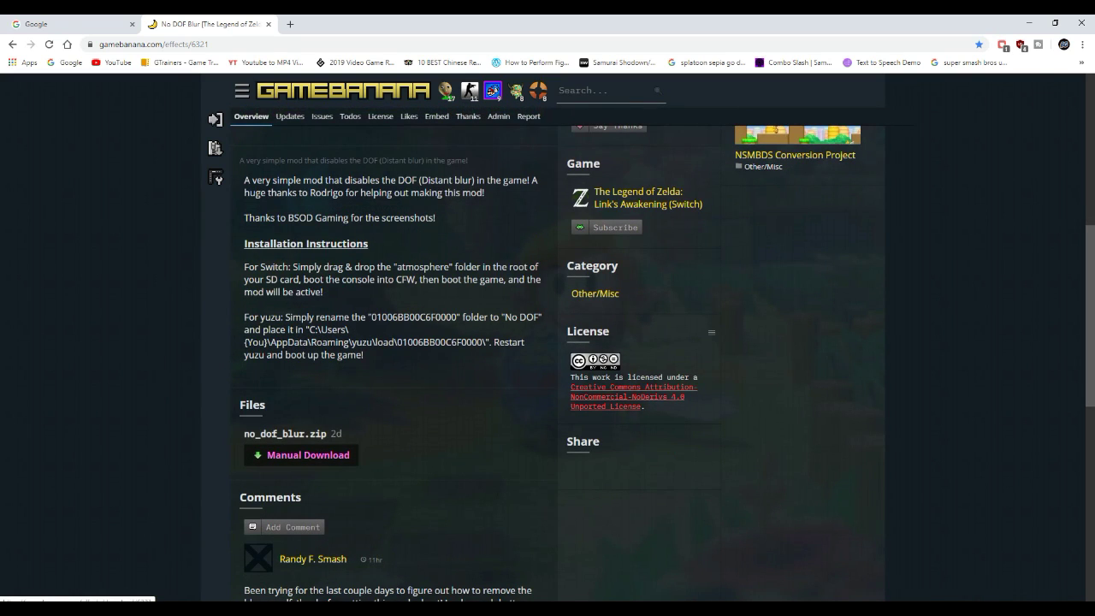
# Open the download page of no_dof_blur.zip, review its installation instructions and return to the mod's overview page
pyautogui.click(302, 455)
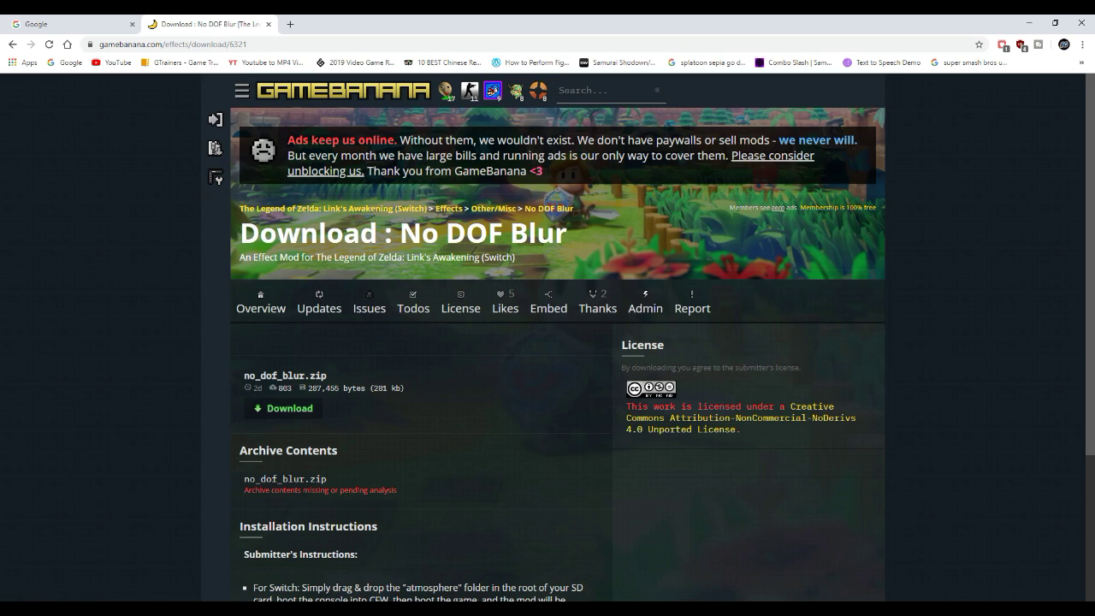
pyautogui.scroll(-2, 556, 342)
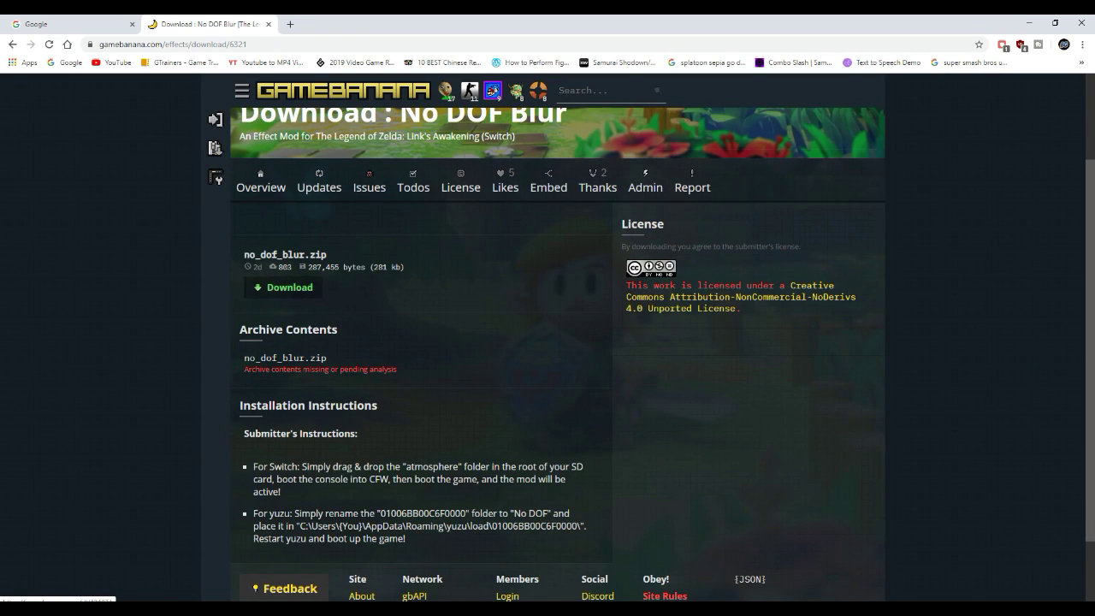
pyautogui.click(12, 44)
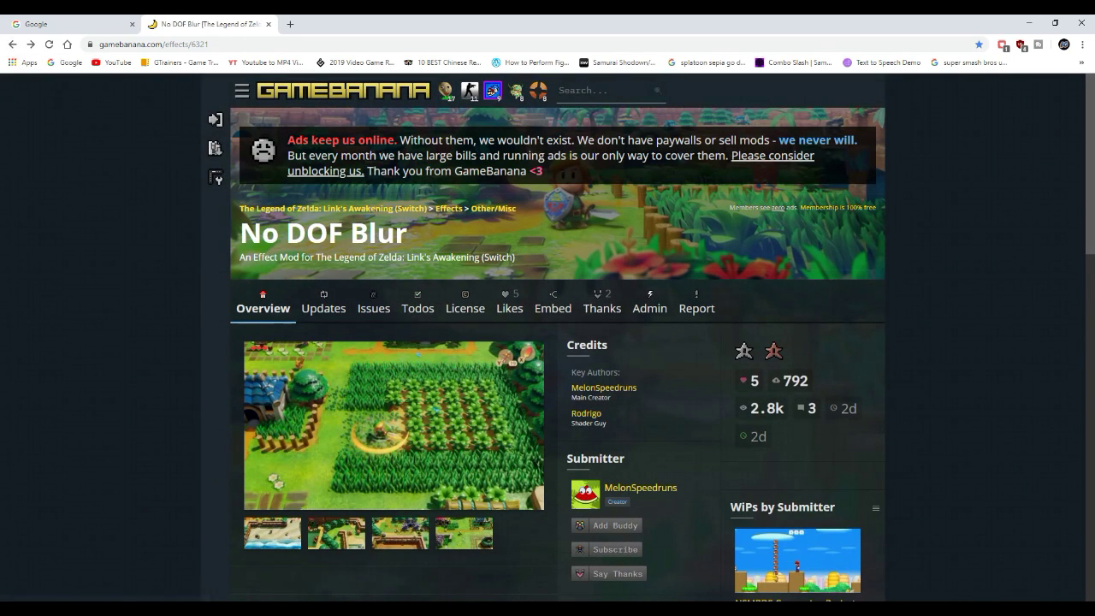
pyautogui.scroll(-2, 556, 342)
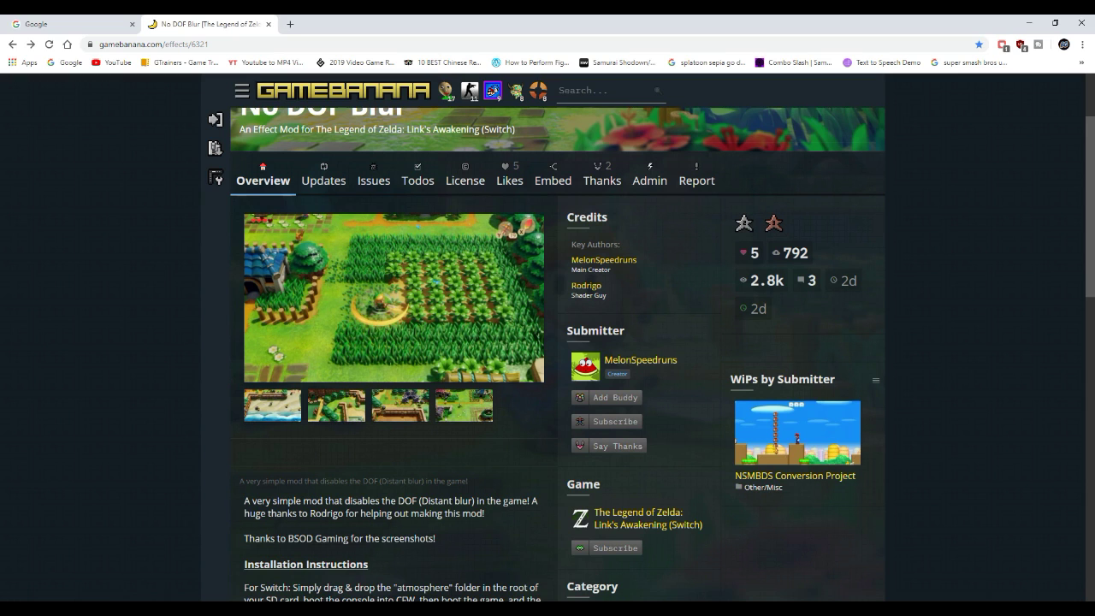
# Switch to WinRAR to view the No_DOF_Blur_Tilt_Shift_Removal.zip archive, and minimize both the archive and the browser
pyautogui.hotkey('alt', 'Tab')
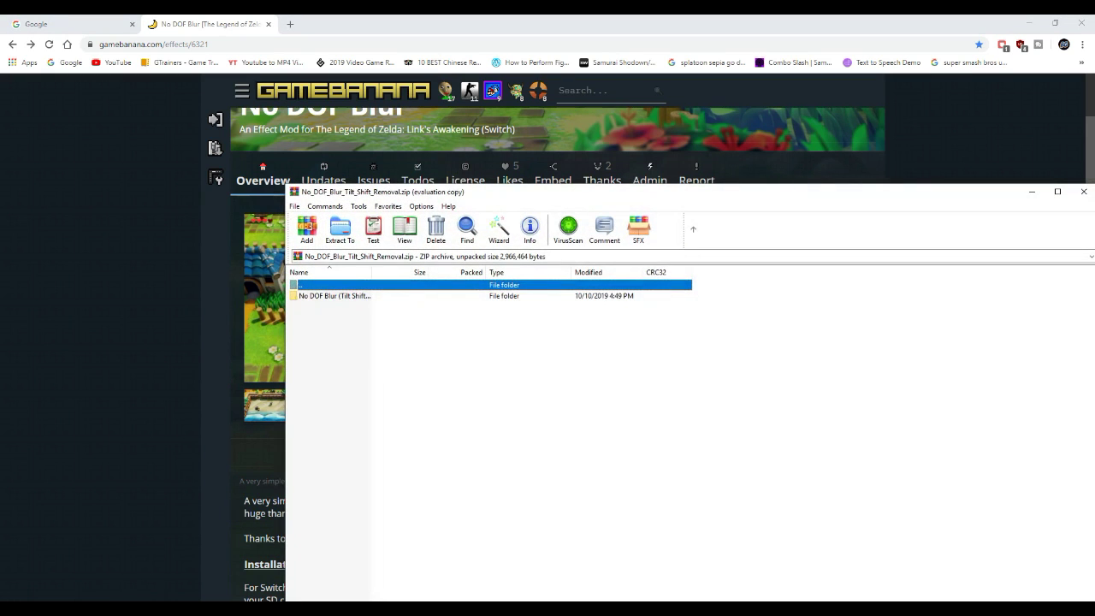
pyautogui.moveTo(674, 196); pyautogui.dragTo(561, 155)
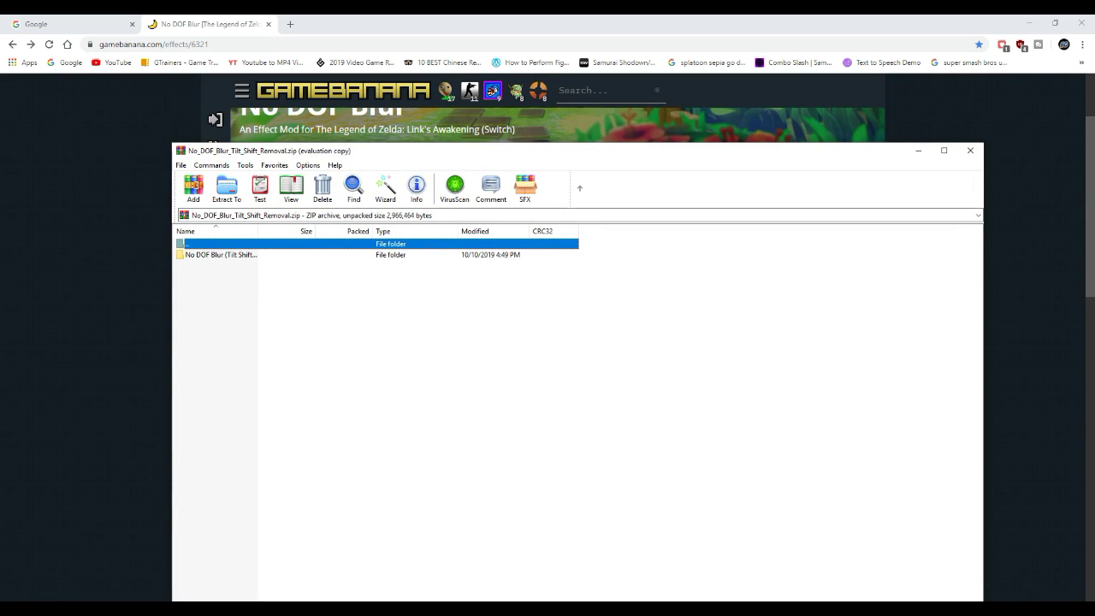
pyautogui.click(918, 150)
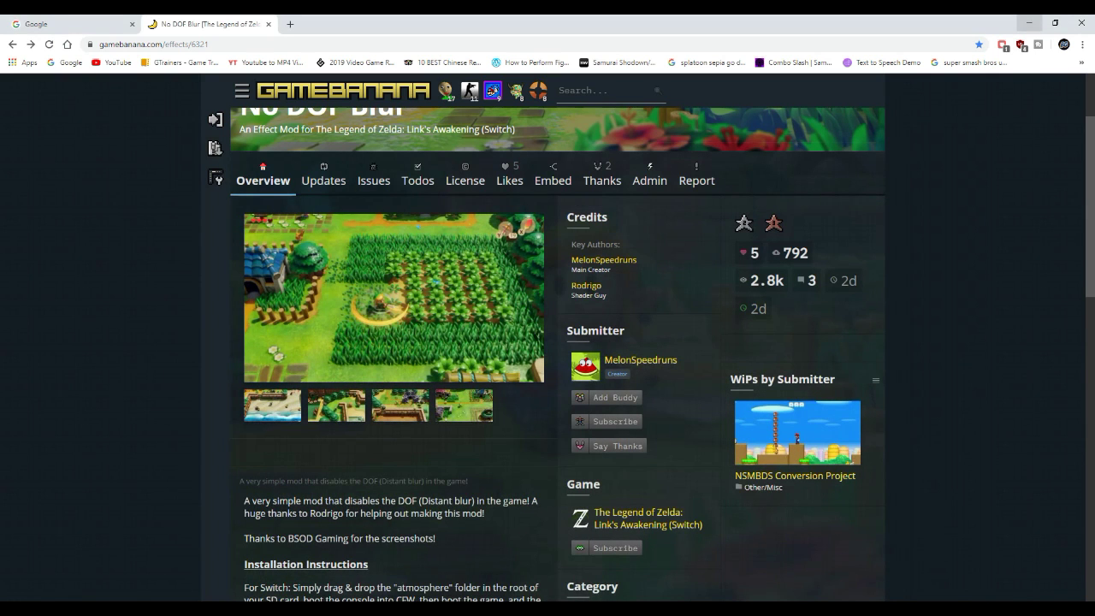
pyautogui.click(1030, 23)
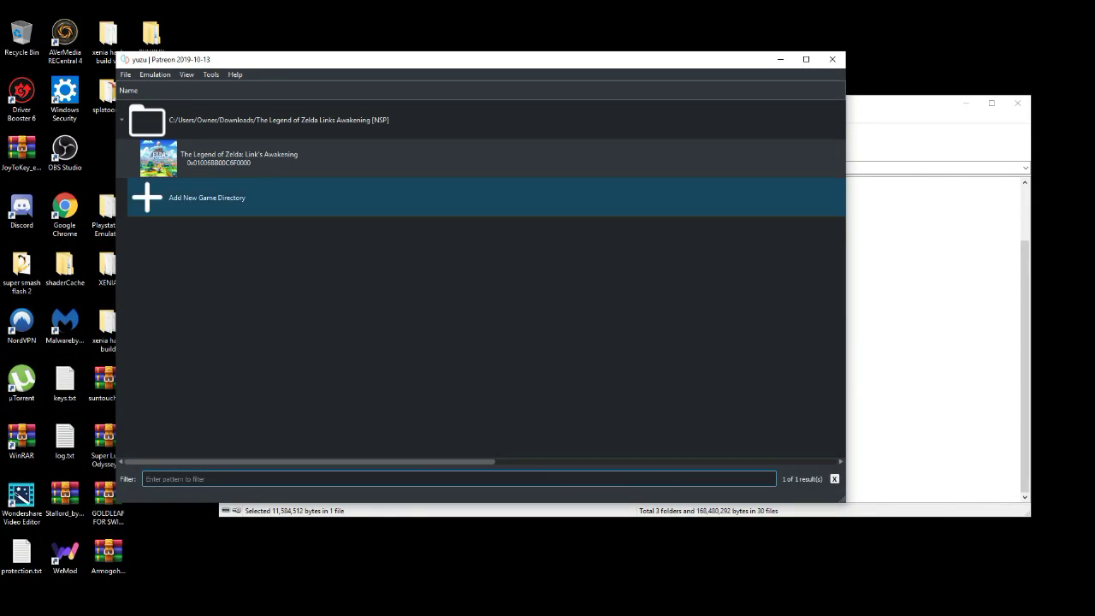
# Open the mod data location of The Legend of Zelda: Link's Awakening from yuzu's game list
pyautogui.click(239, 158)
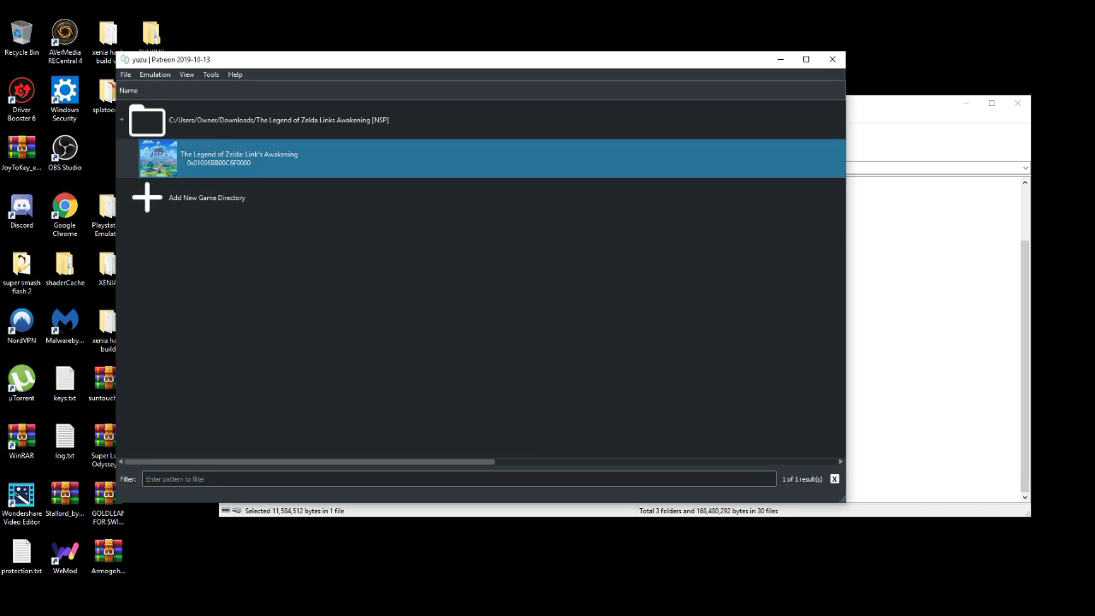
pyautogui.rightClick(271, 162)
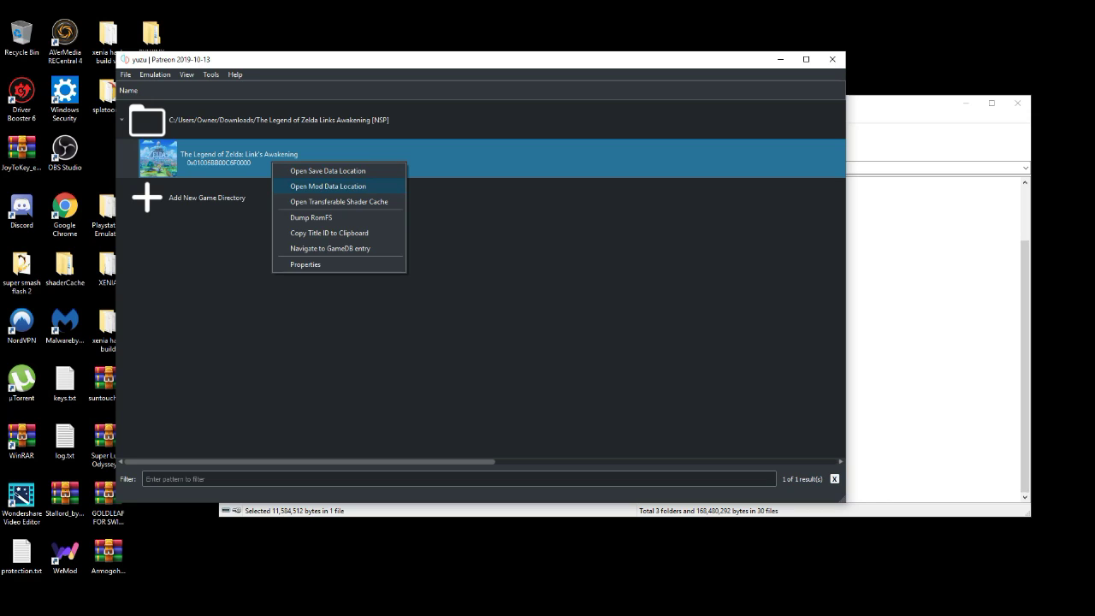
pyautogui.click(327, 186)
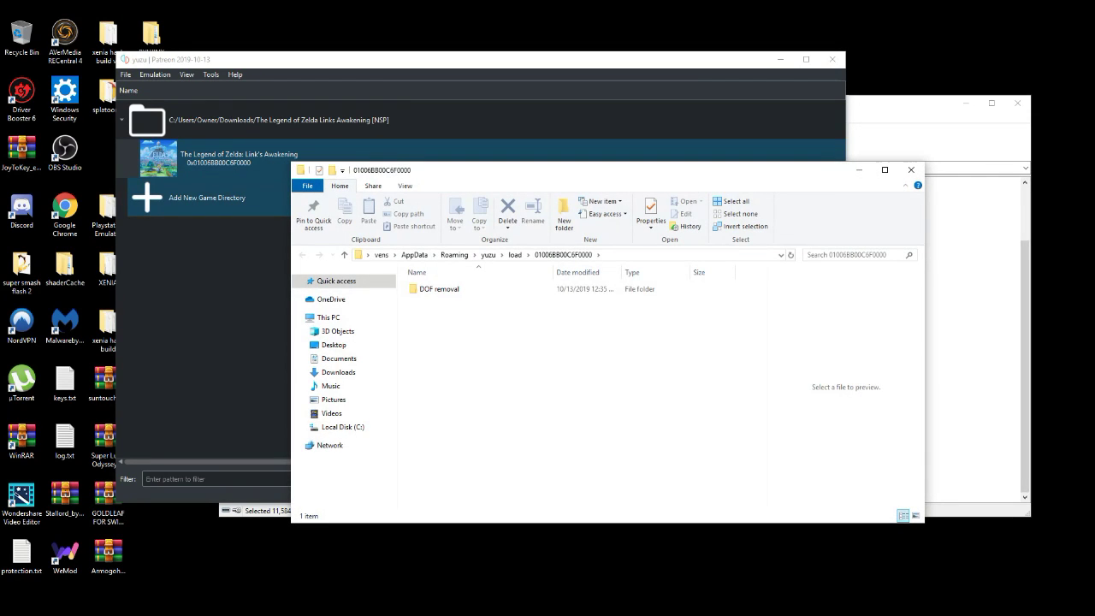
pyautogui.moveTo(548, 171); pyautogui.dragTo(448, 96)
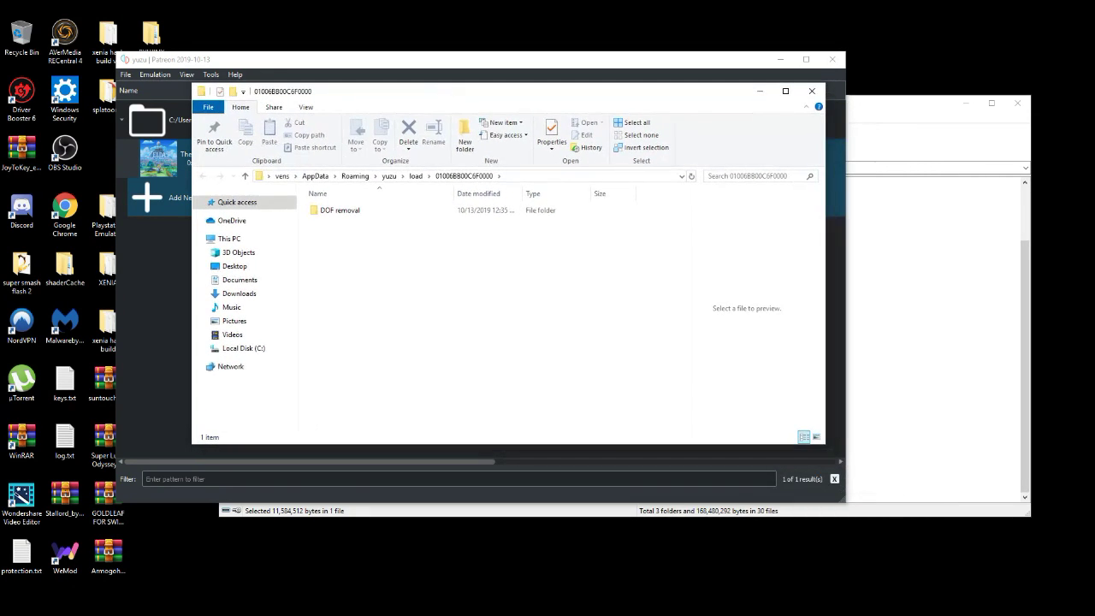
pyautogui.rightClick(338, 254)
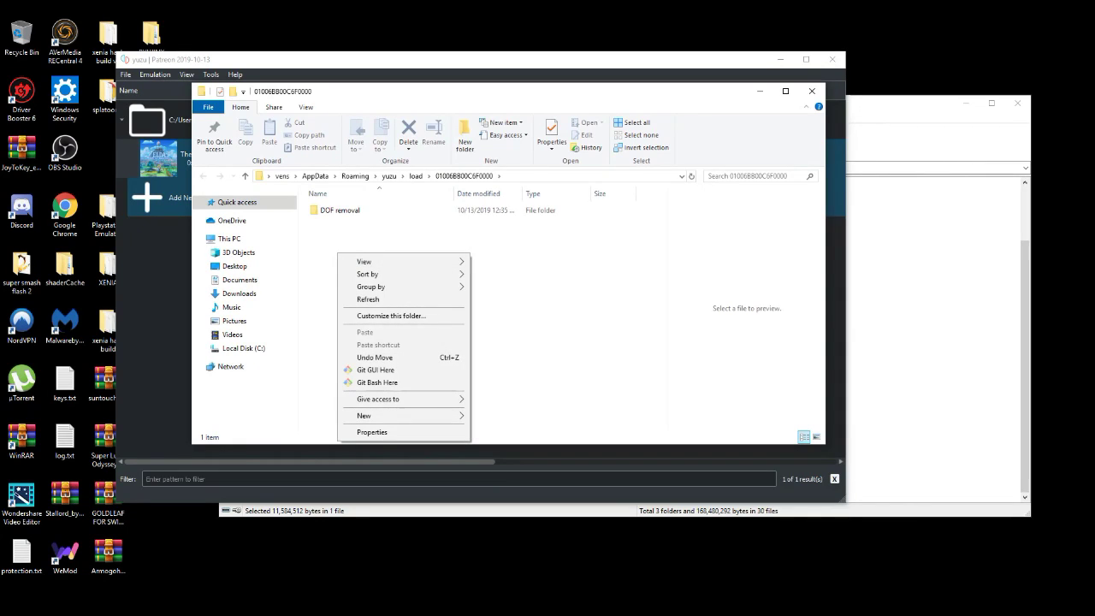
pyautogui.moveTo(402, 415)
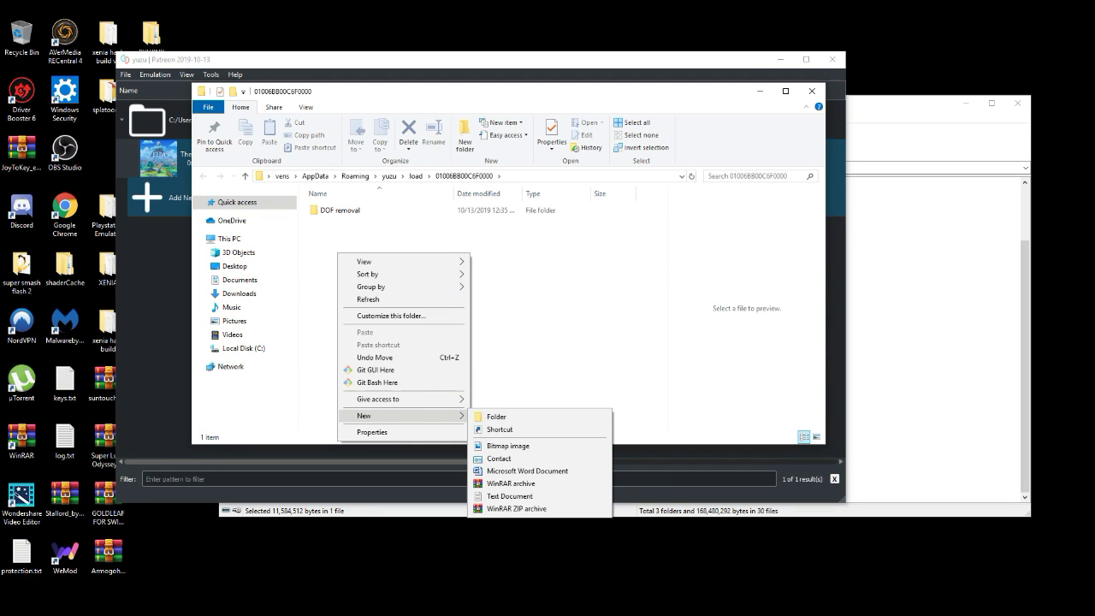
pyautogui.press('Escape')
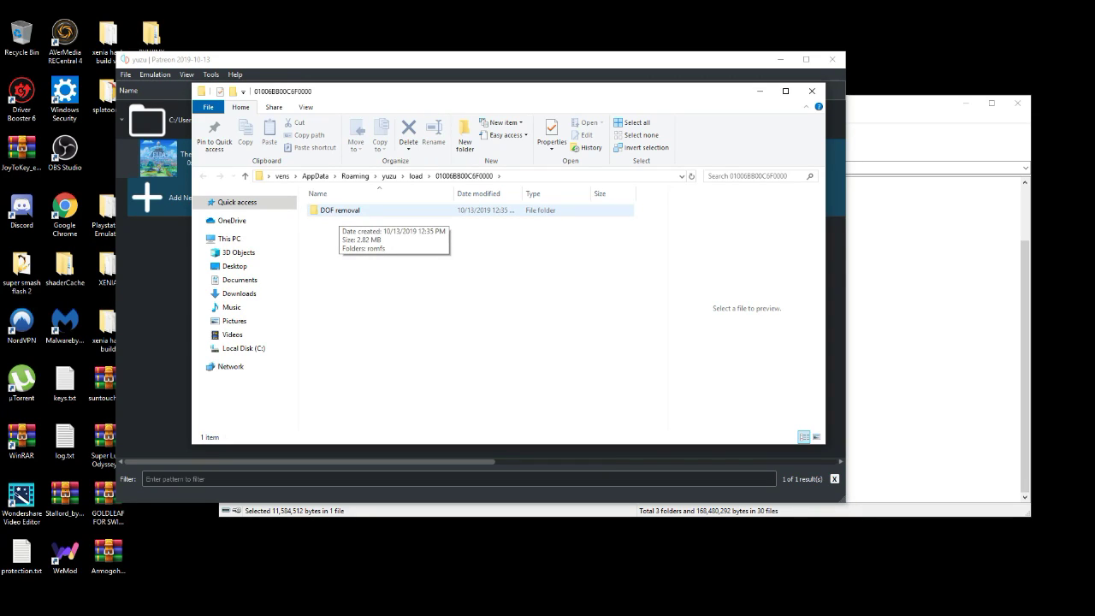
# Open the DOF removal folder, then switch to WinRAR and select romfs inside the archive's No DOF Blur (Tilt Shift Removal) folder
pyautogui.doubleClick(338, 211)
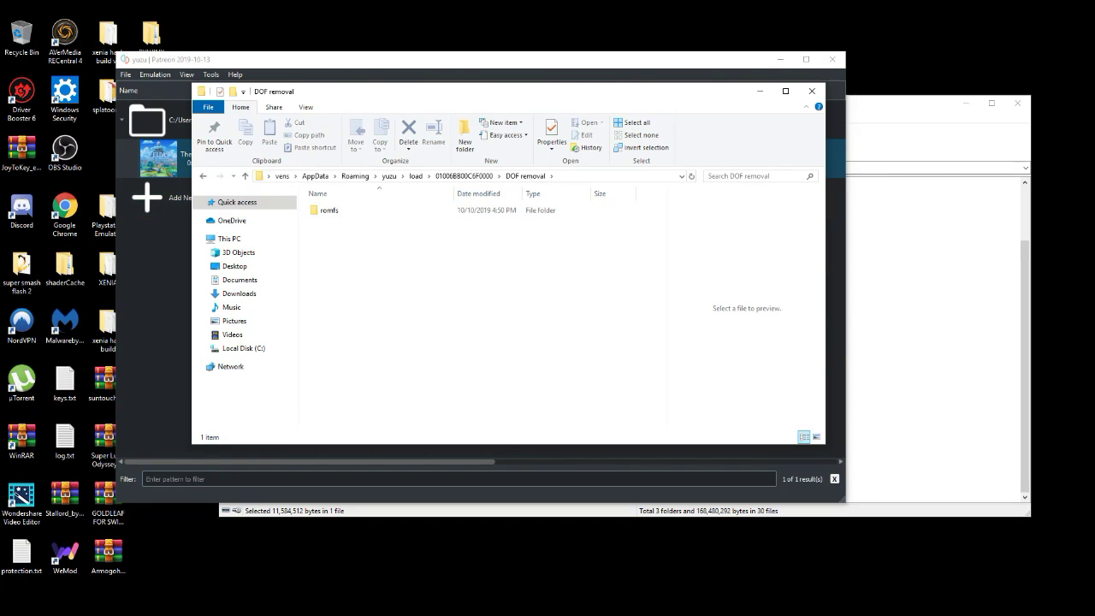
pyautogui.moveTo(484, 611)
pyautogui.click(545, 572)
pyautogui.click(550, 570)
pyautogui.moveTo(751, 155); pyautogui.dragTo(832, 113)
pyautogui.doubleClick(301, 211)
pyautogui.click(301, 211)
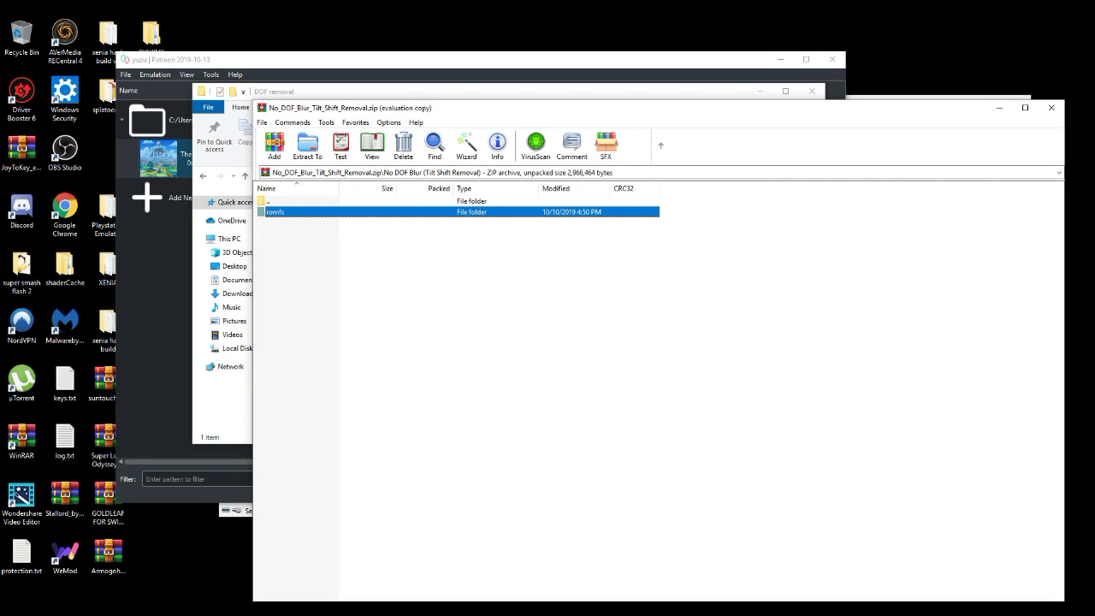
# Arrange the archive so its romfs can be compared with the one in DOF removal, and close both windows
pyautogui.moveTo(680, 110); pyautogui.dragTo(738, 314)
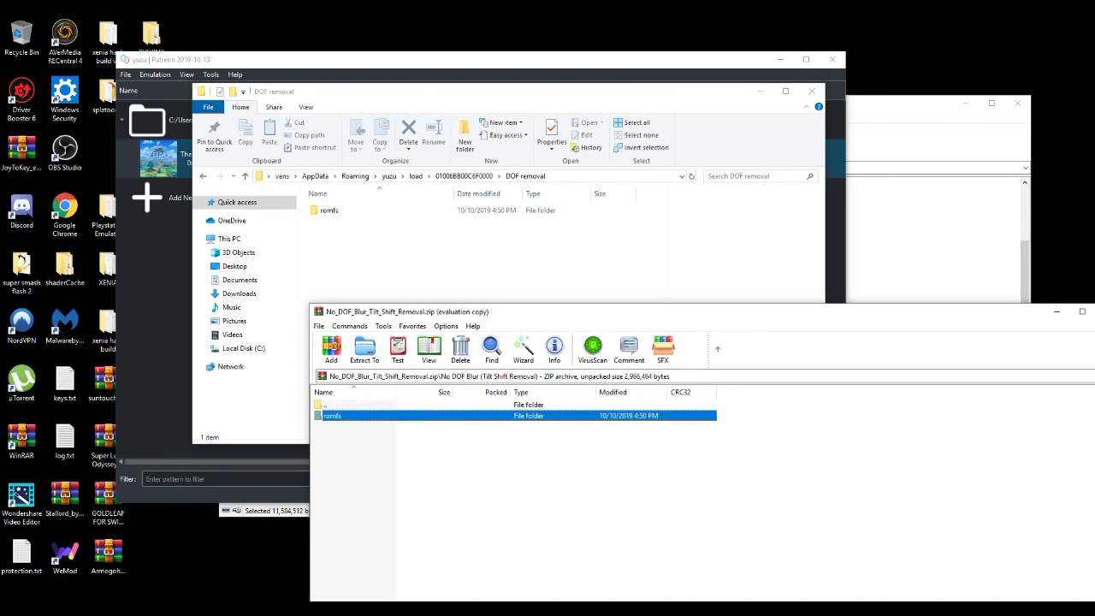
pyautogui.moveTo(514, 311); pyautogui.dragTo(367, 283)
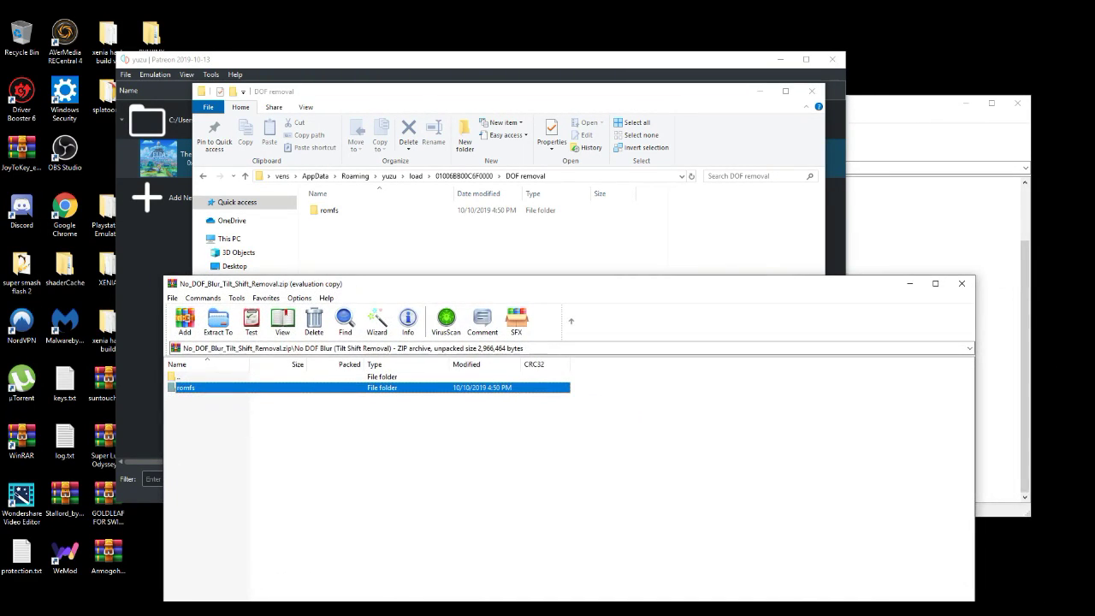
pyautogui.click(961, 284)
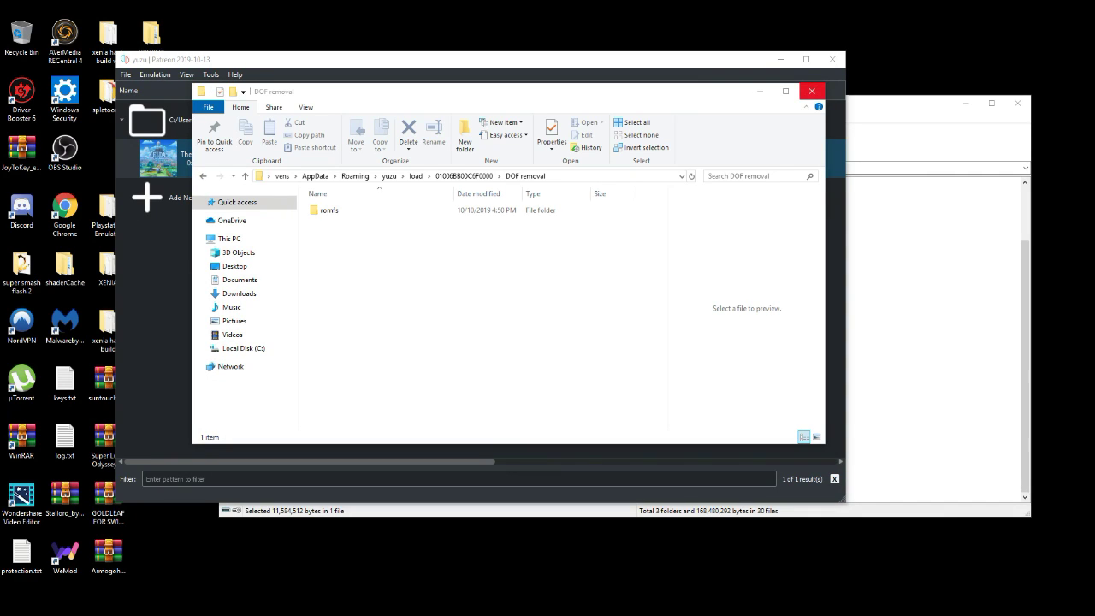
pyautogui.click(812, 90)
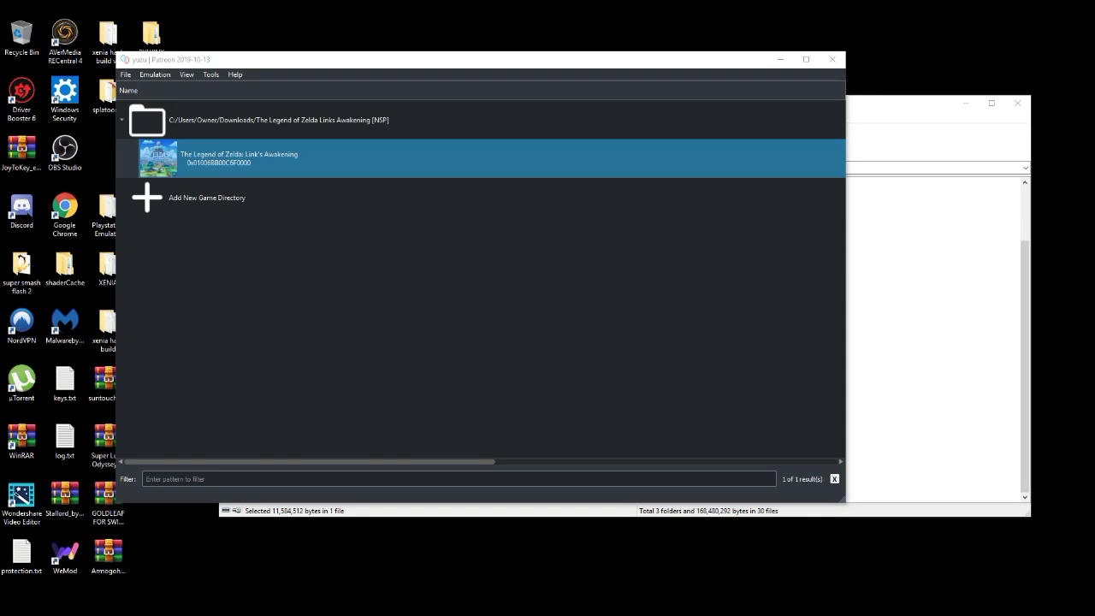
# Open the properties of The Legend of Zelda: Link's Awakening to check its add-ons
pyautogui.rightClick(273, 157)
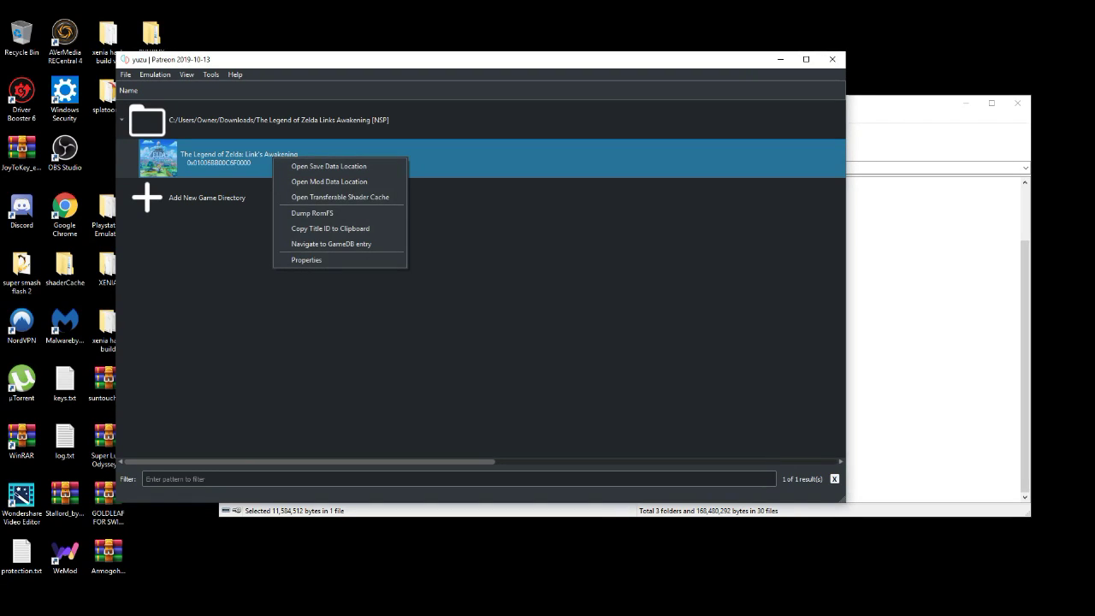
pyautogui.click(306, 259)
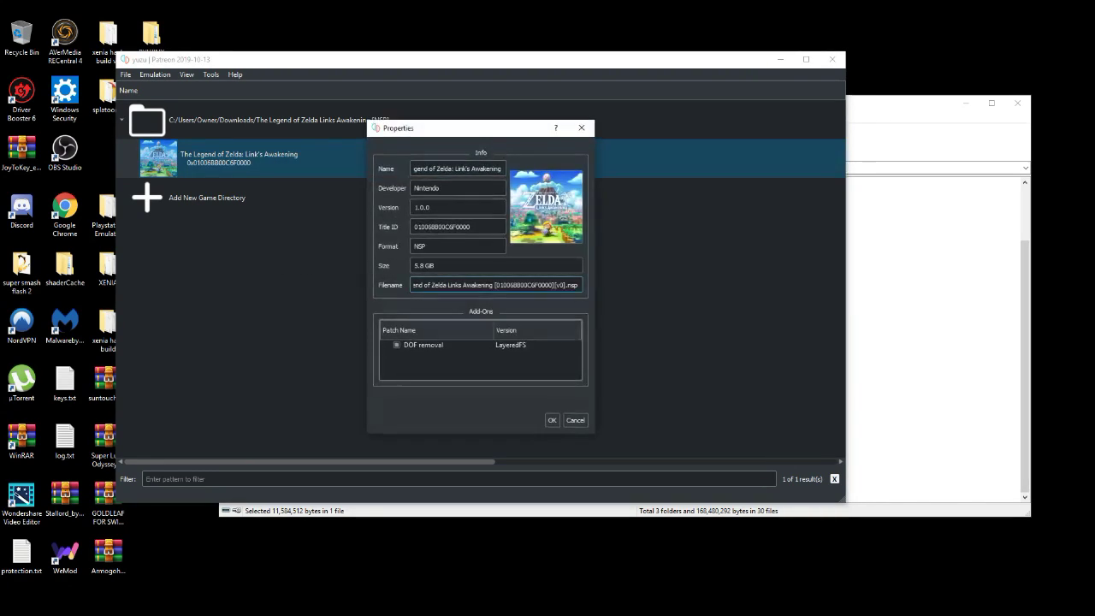
# Make sure the DOF removal add-on is enabled in the game's properties and accept the dialog
pyautogui.click(423, 345)
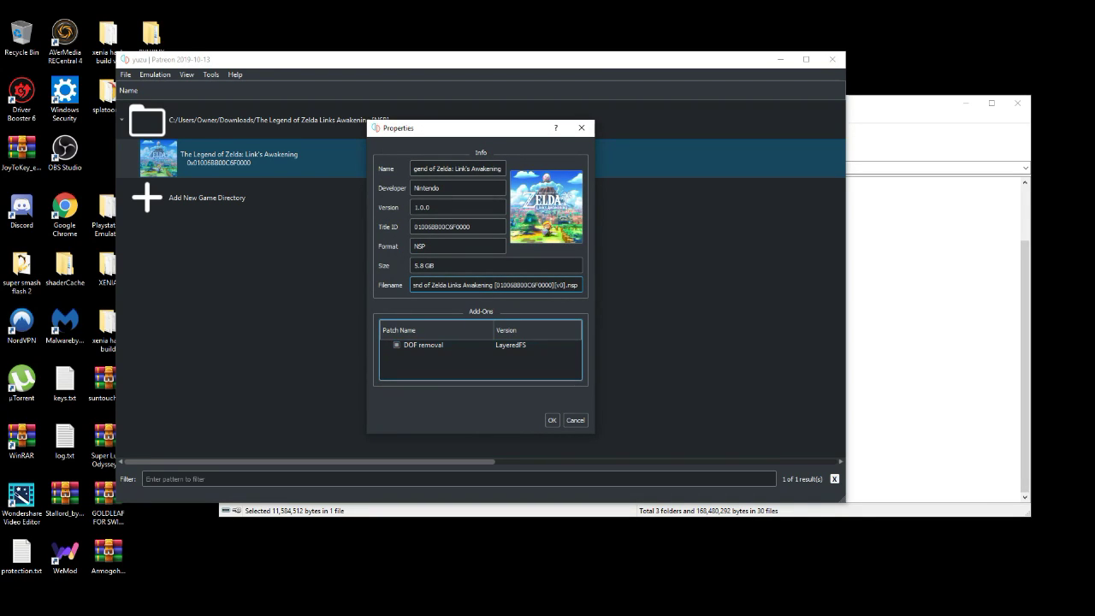
pyautogui.click(396, 345)
pyautogui.click(552, 421)
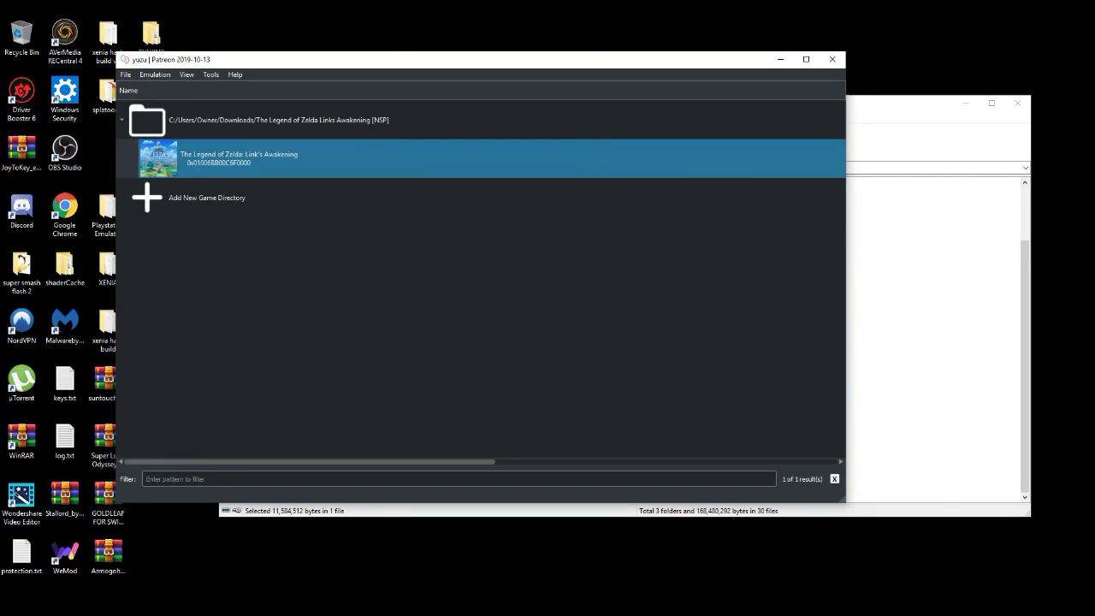
# Launch The Legend of Zelda: Link's Awakening and load the Toronbo Shores autosave from the file selection
pyautogui.press('Return')
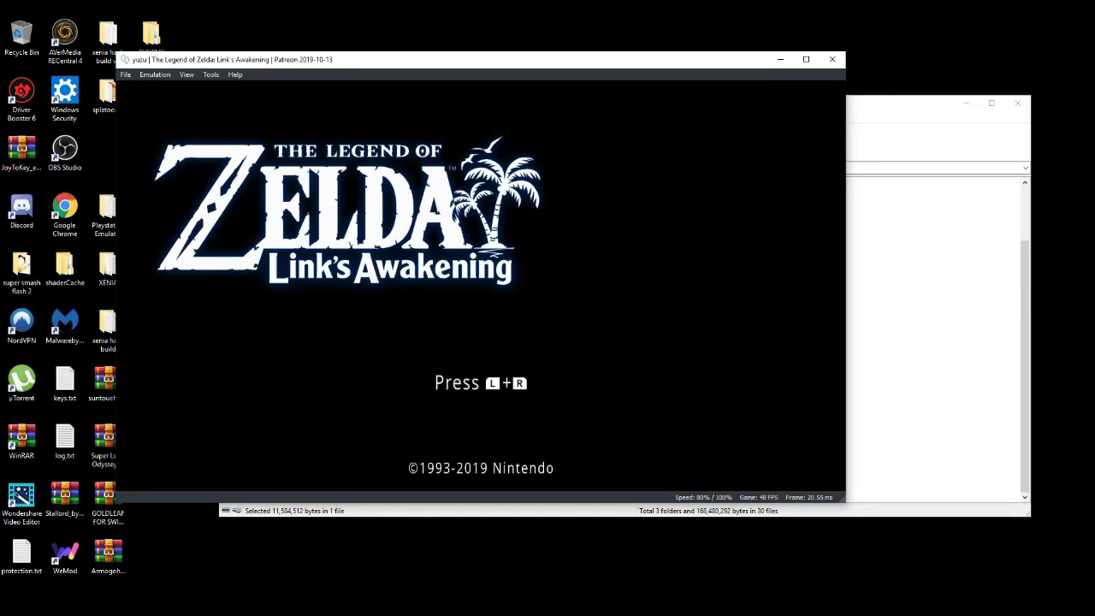
pyautogui.hotkey('q', 'w')
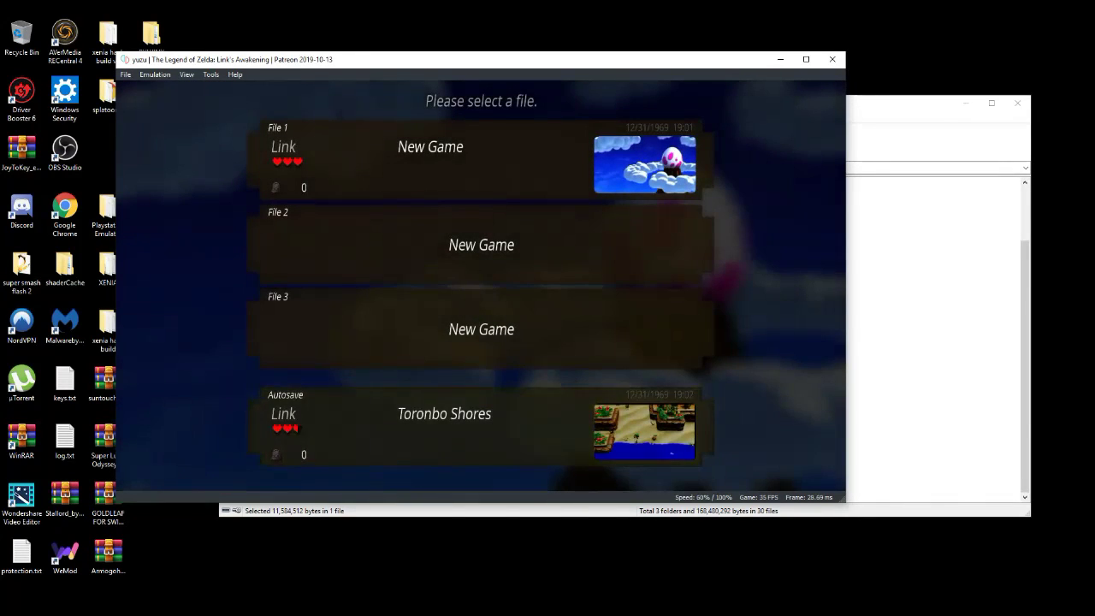
pyautogui.press('Up')
pyautogui.press('Up')
pyautogui.press('Up')
pyautogui.press('Down')
pyautogui.press('Down')
pyautogui.press('Down')
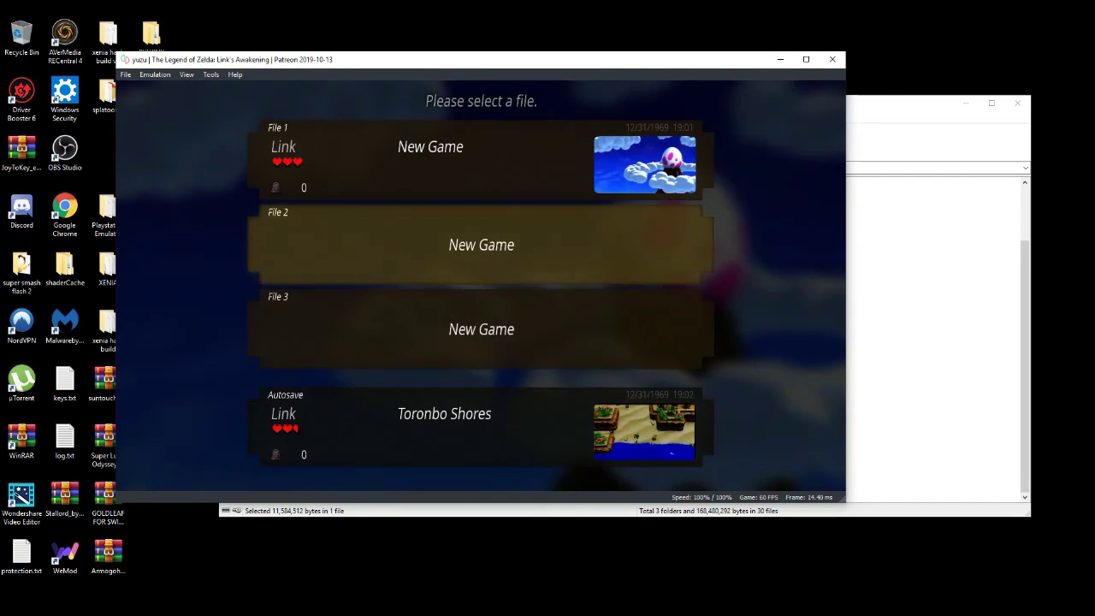
pyautogui.press('a')
pyautogui.press('a')
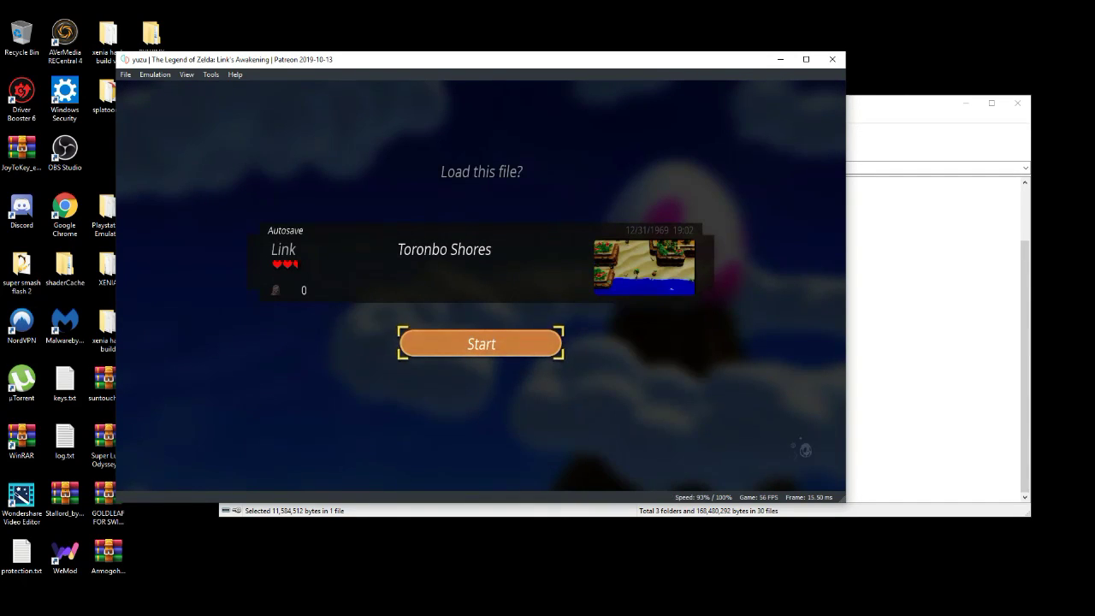
pyautogui.press('a')
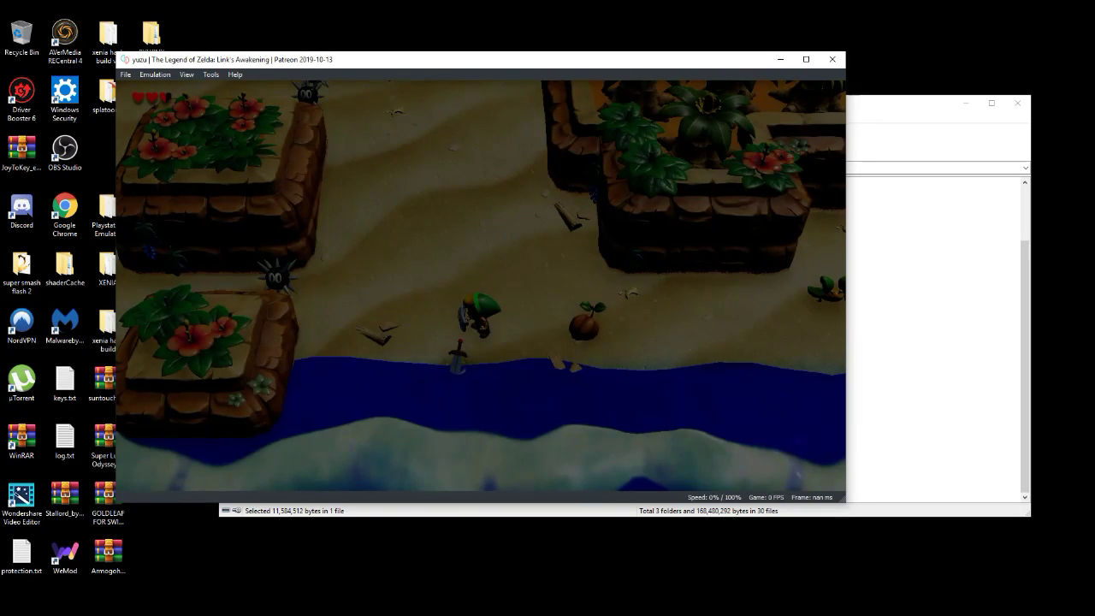
# Walk Link up the beach in Toronbo Shores to examine the picture for depth-of-field blur, and stop the emulation
pyautogui.press('Up')
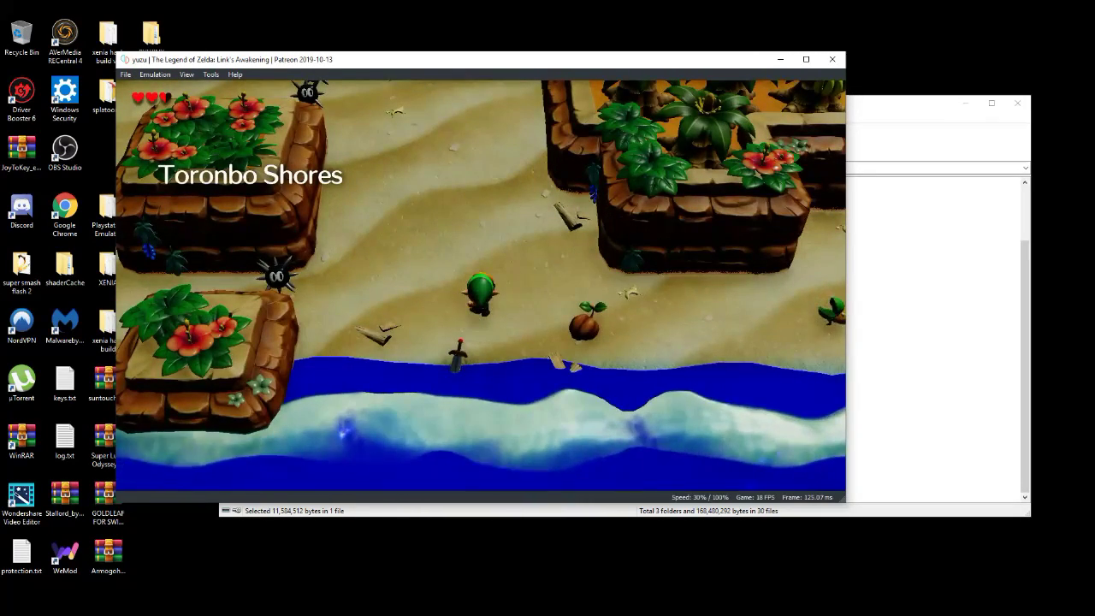
pyautogui.press('Up')
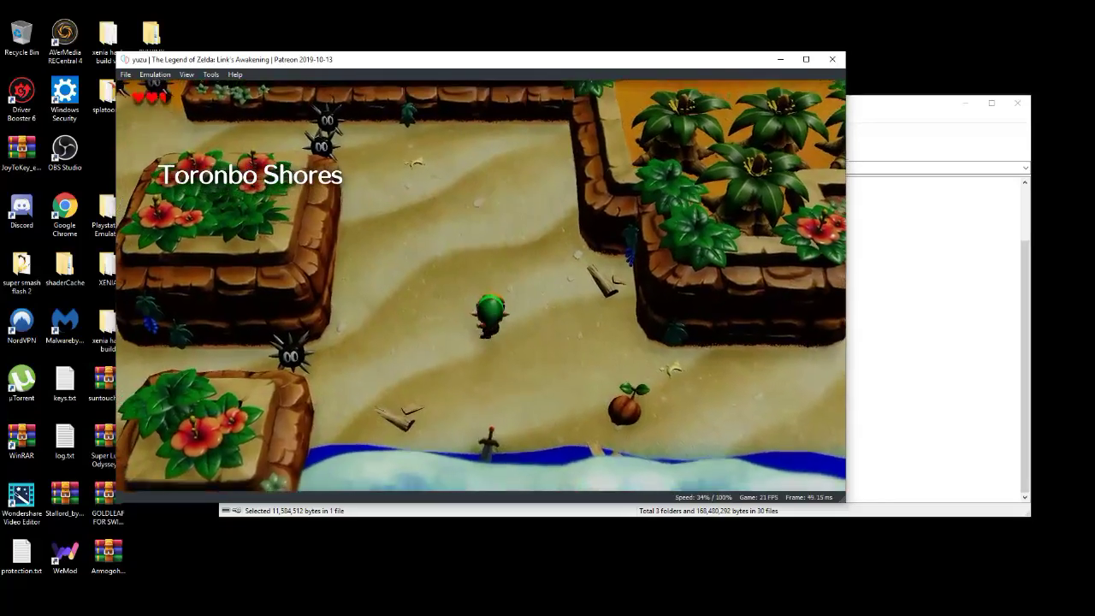
pyautogui.press('Up')
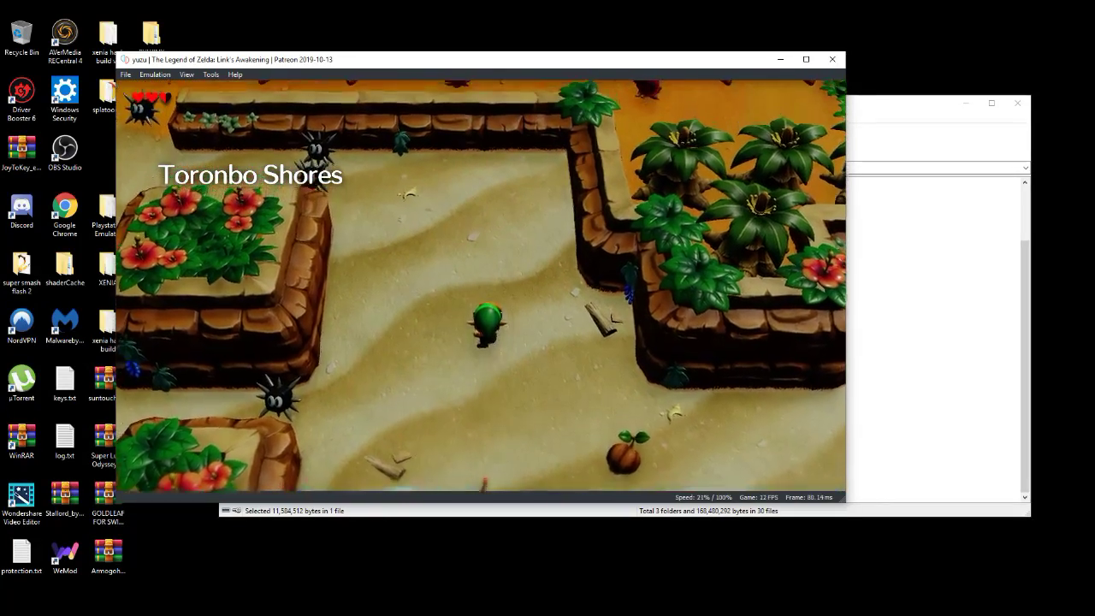
pyautogui.press('Right')
pyautogui.press('Down')
pyautogui.press('w')
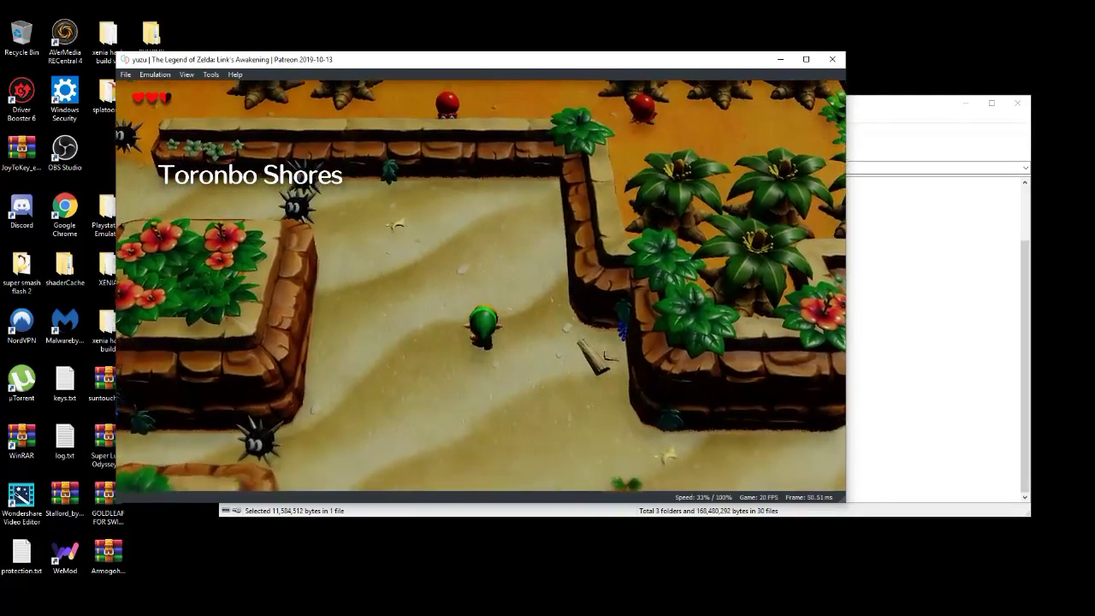
pyautogui.press('w')
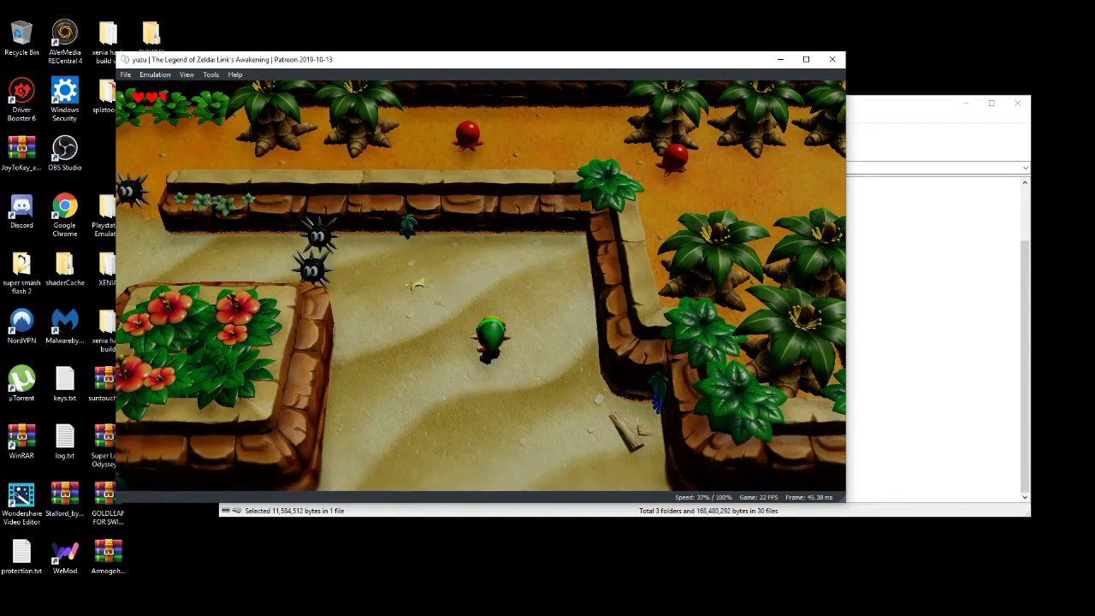
pyautogui.press('s')
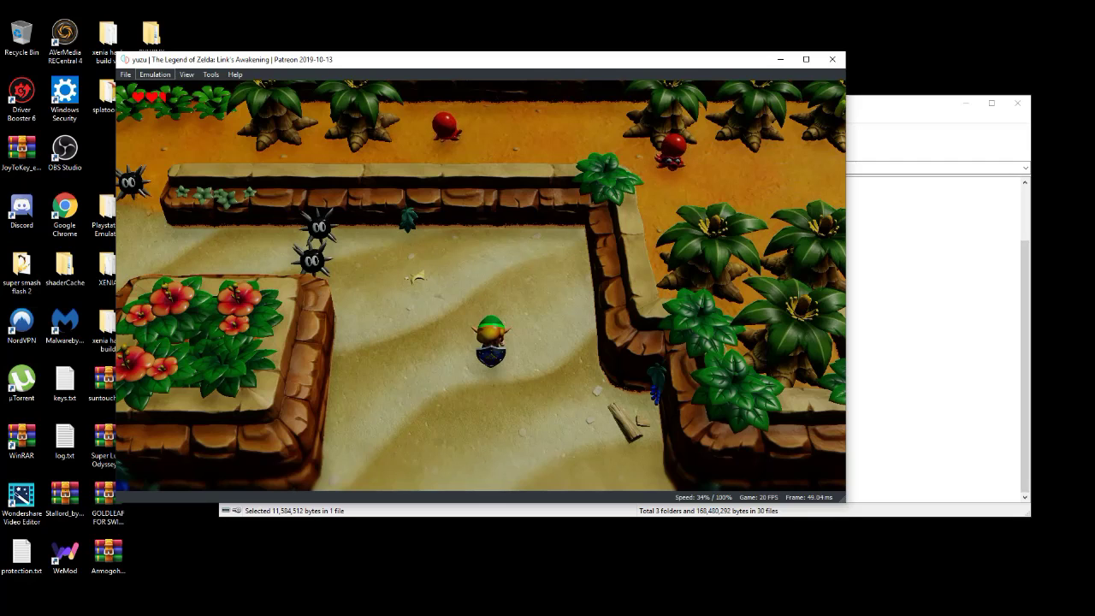
pyautogui.click(155, 75)
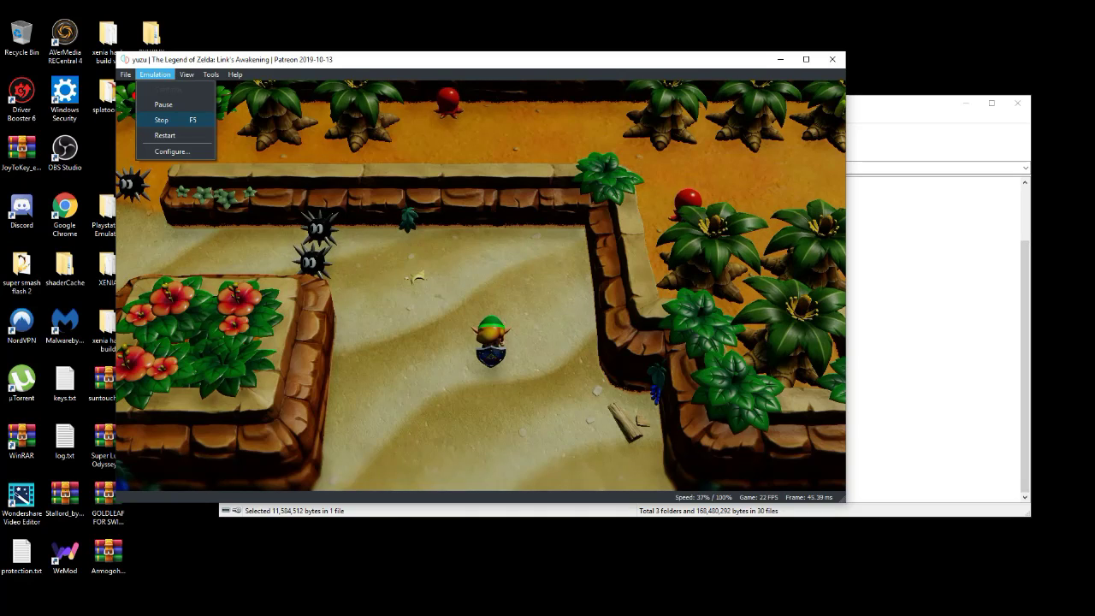
pyautogui.click(176, 120)
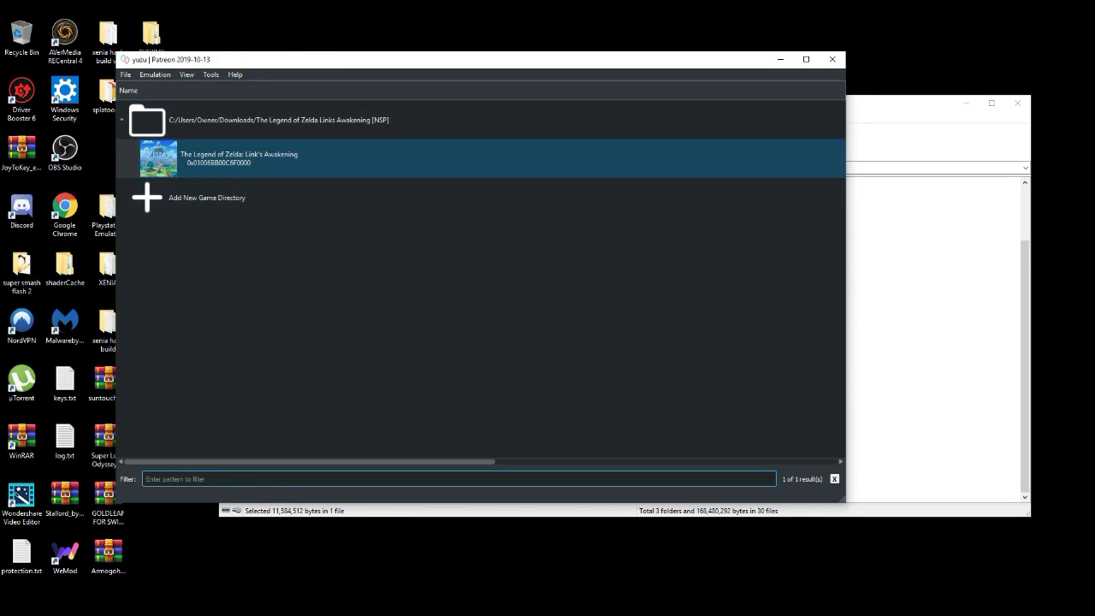